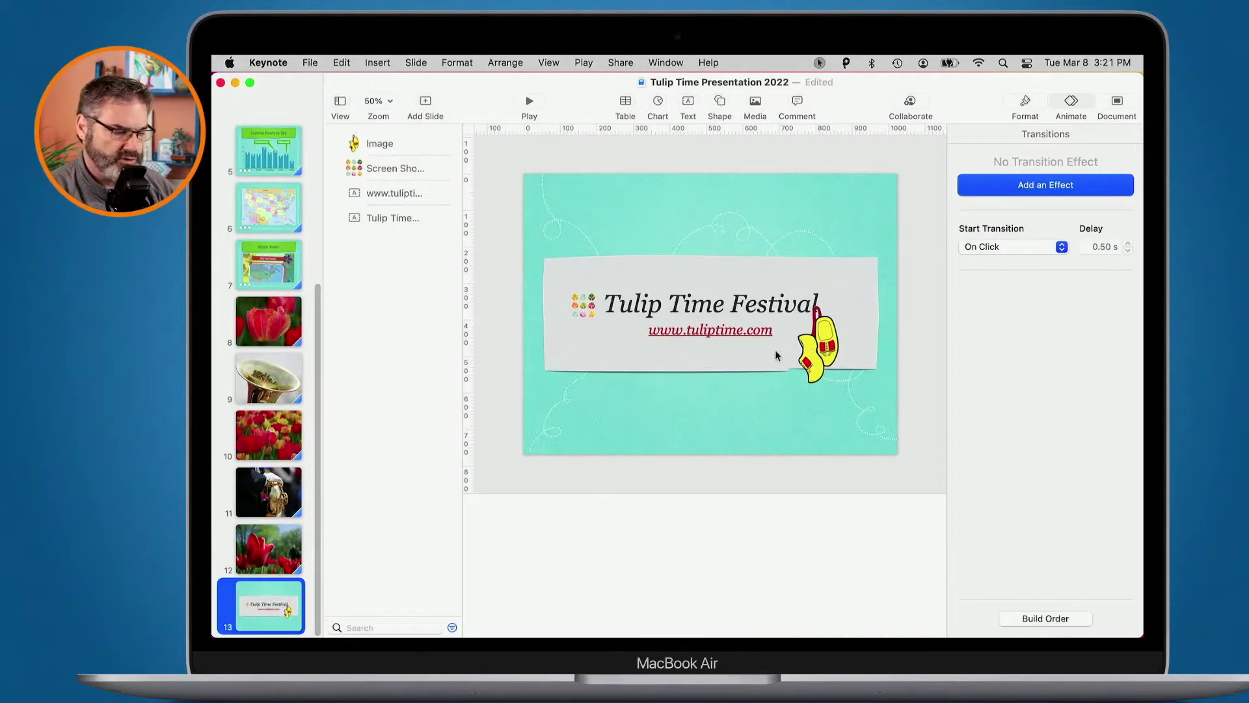
Step: Duplicate the title slide as slide 14, then drag slide 13's clogs just above the canvas
right_click(270, 608)
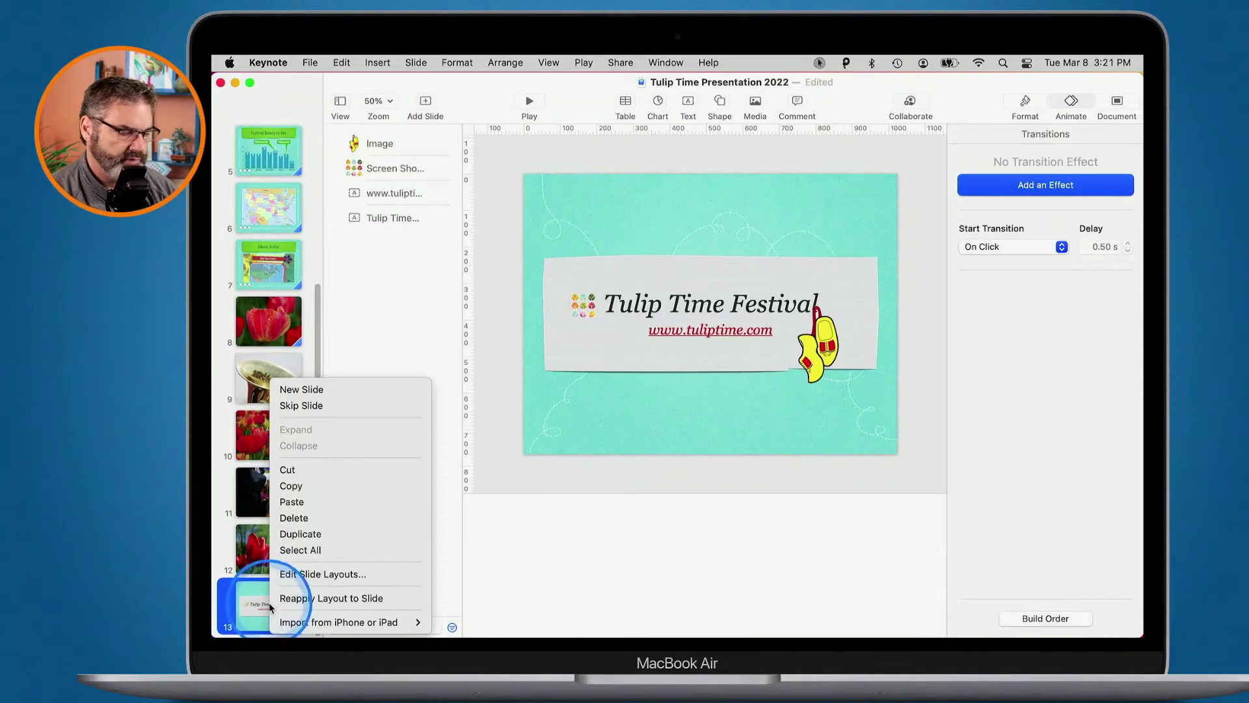
left_click(308, 536)
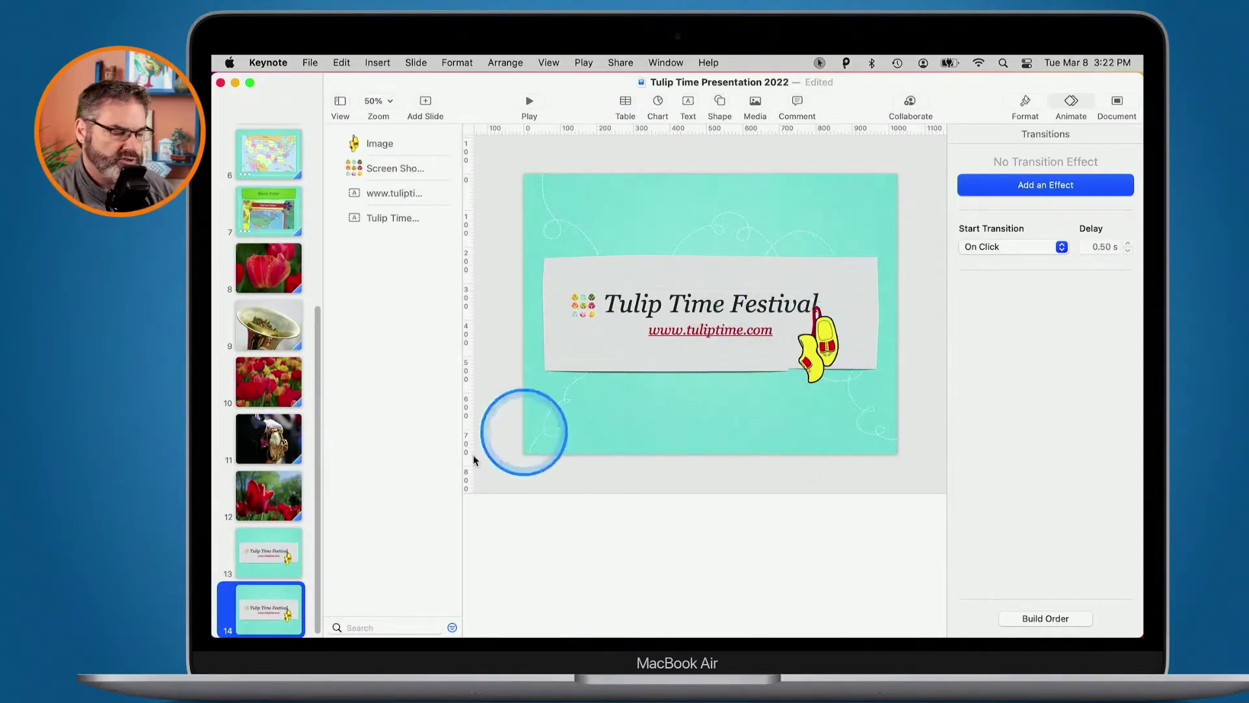
left_click(272, 551)
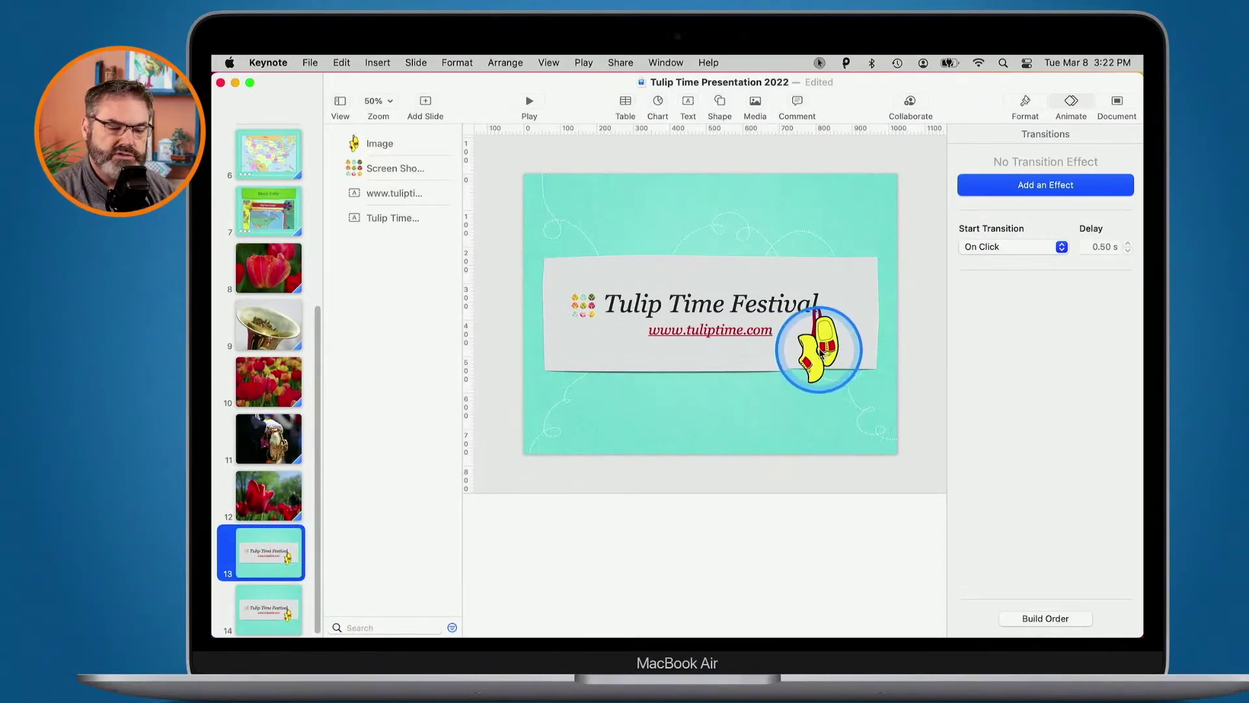
left_click_drag(819, 353, 816, 144)
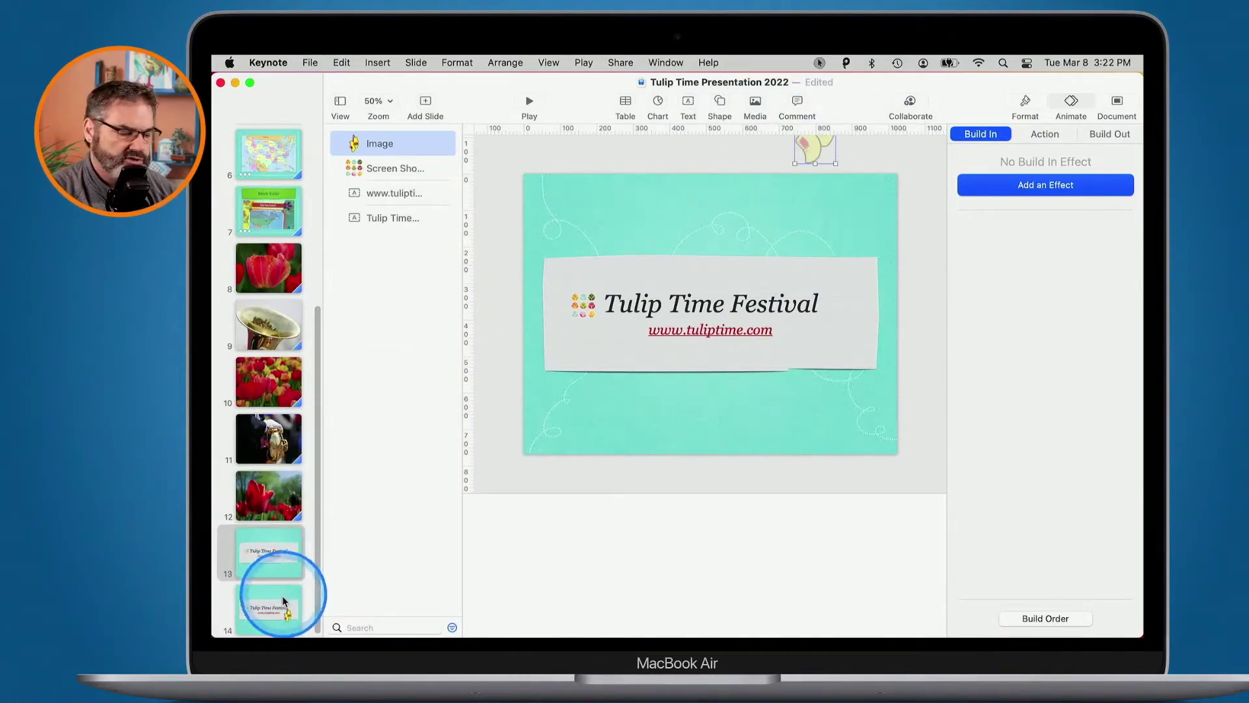
scroll(271, 611, "down", 1)
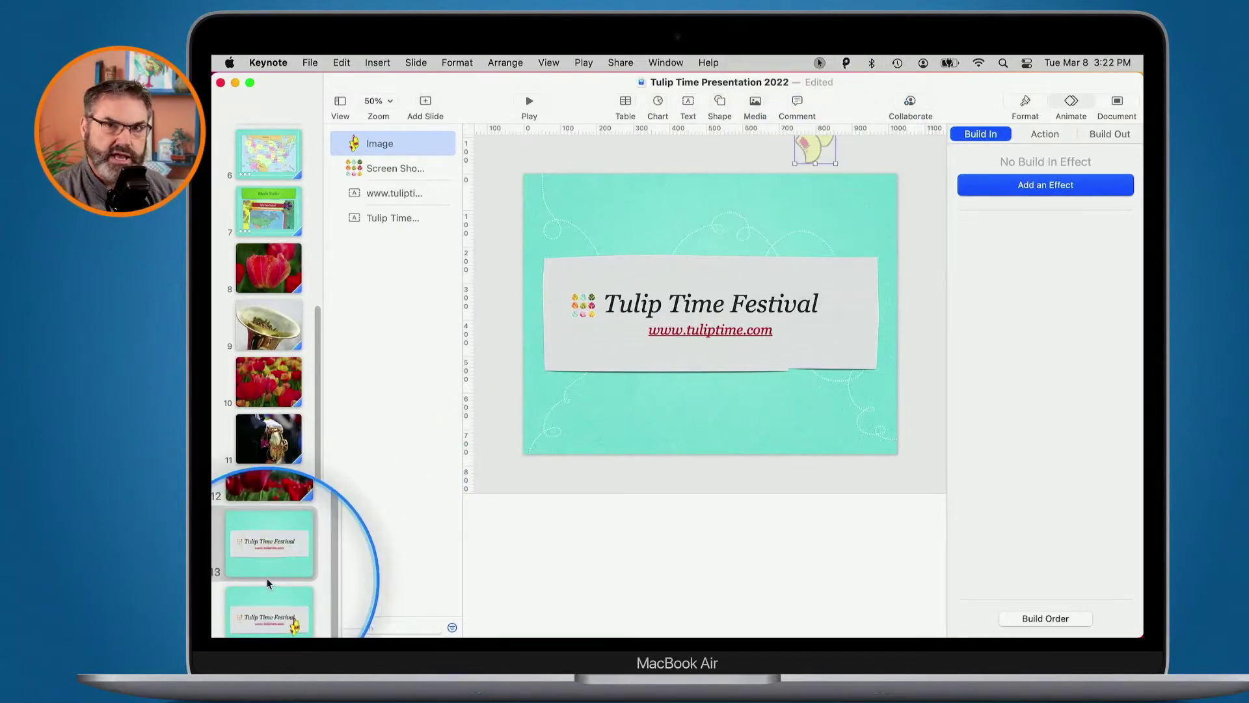
Step: Add a 2 s Magic Move transition to slide 13 and preview the clogs sliding onto the banner
left_click(270, 554)
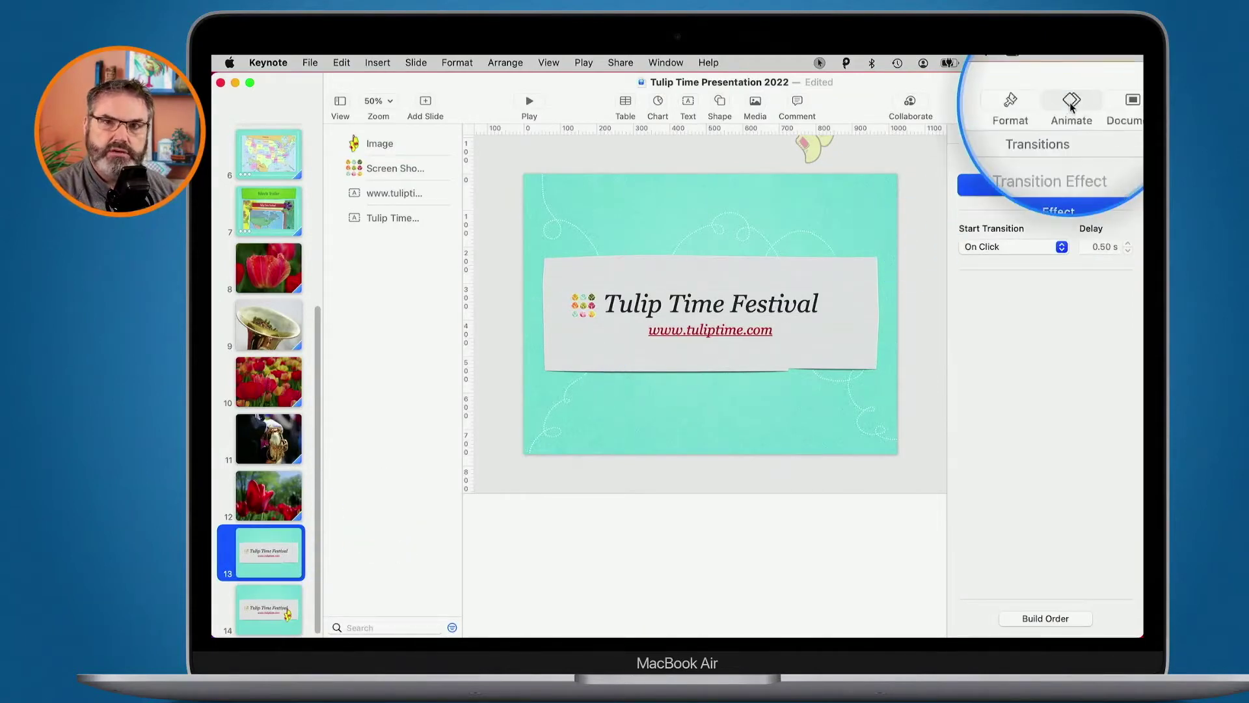
left_click(1034, 186)
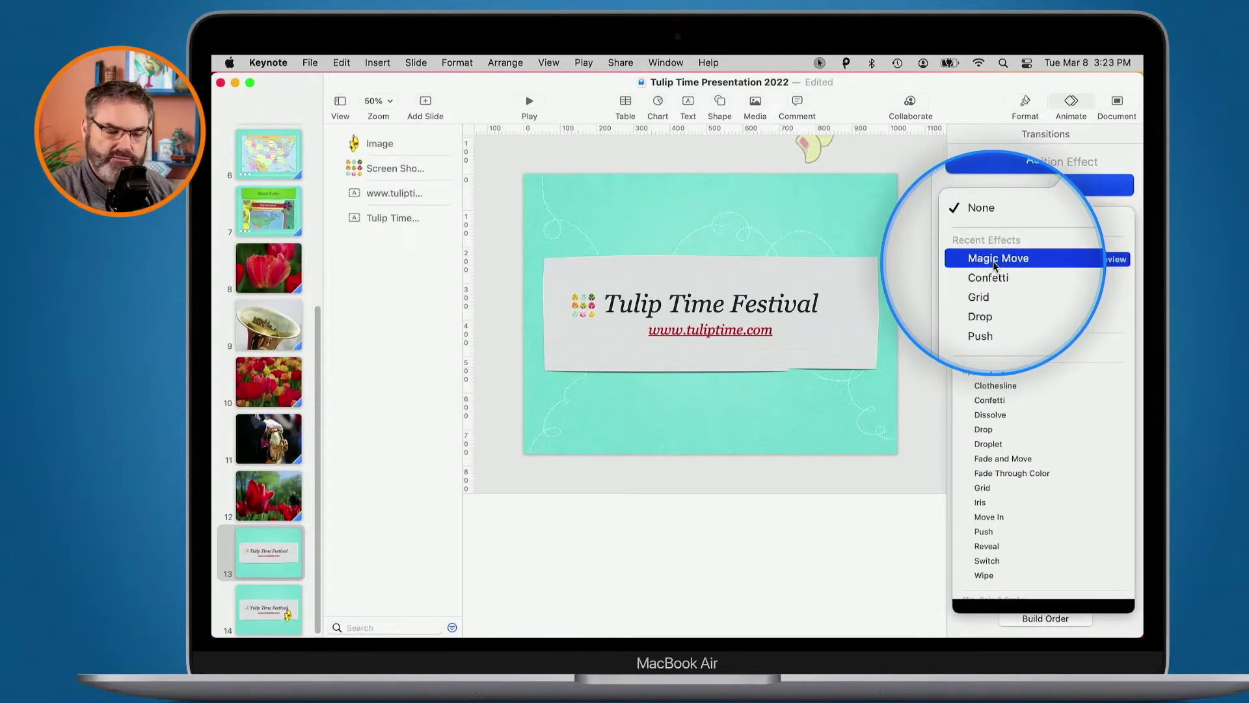
scroll(999, 395, "down", 2)
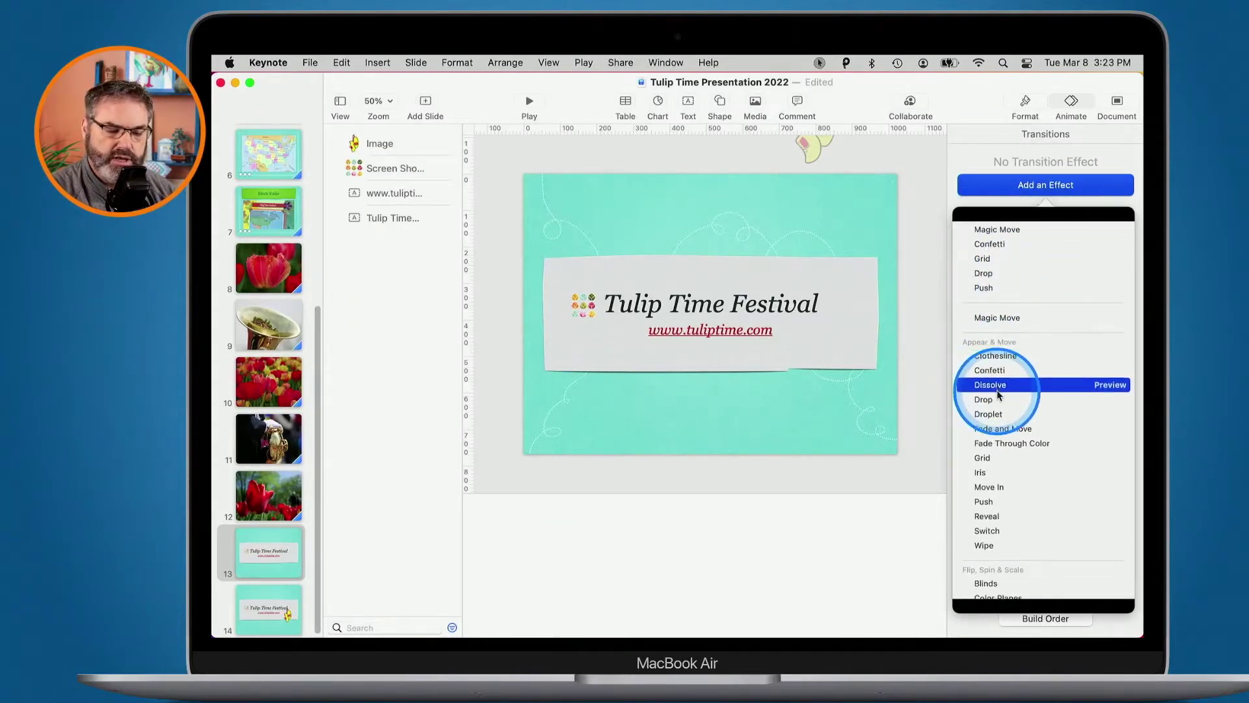
scroll(999, 394, "down", 5)
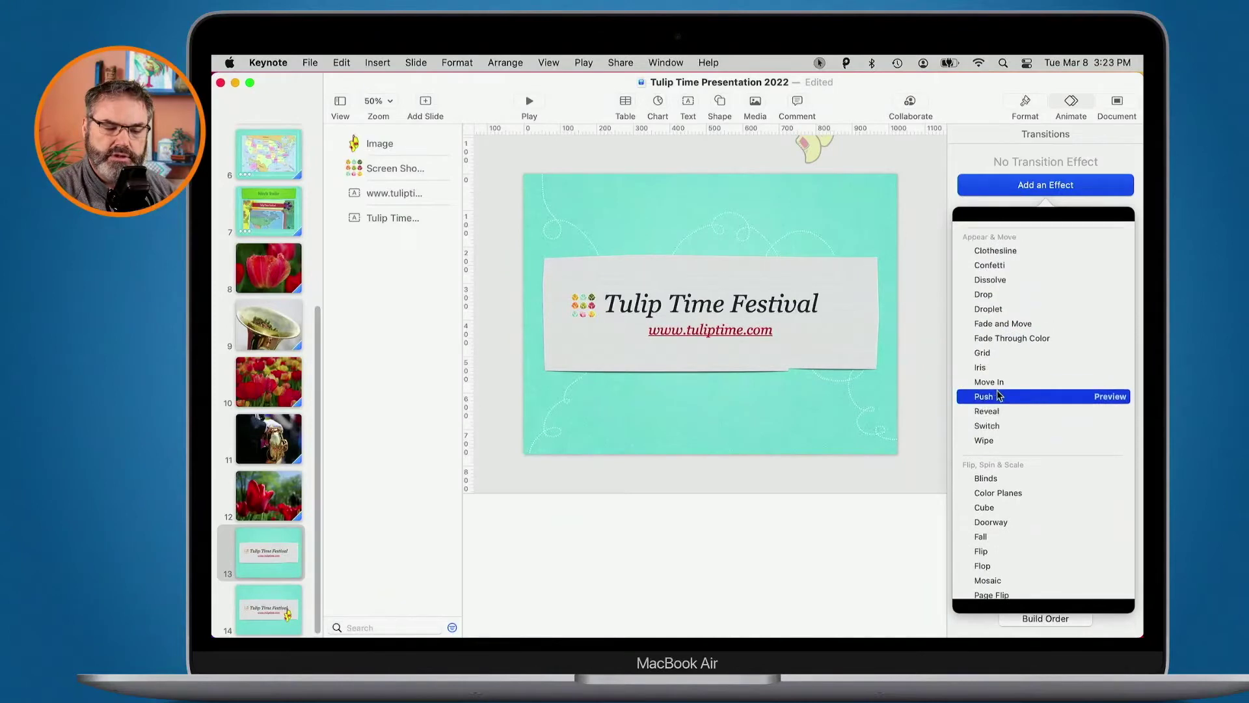
scroll(999, 395, "up", 6)
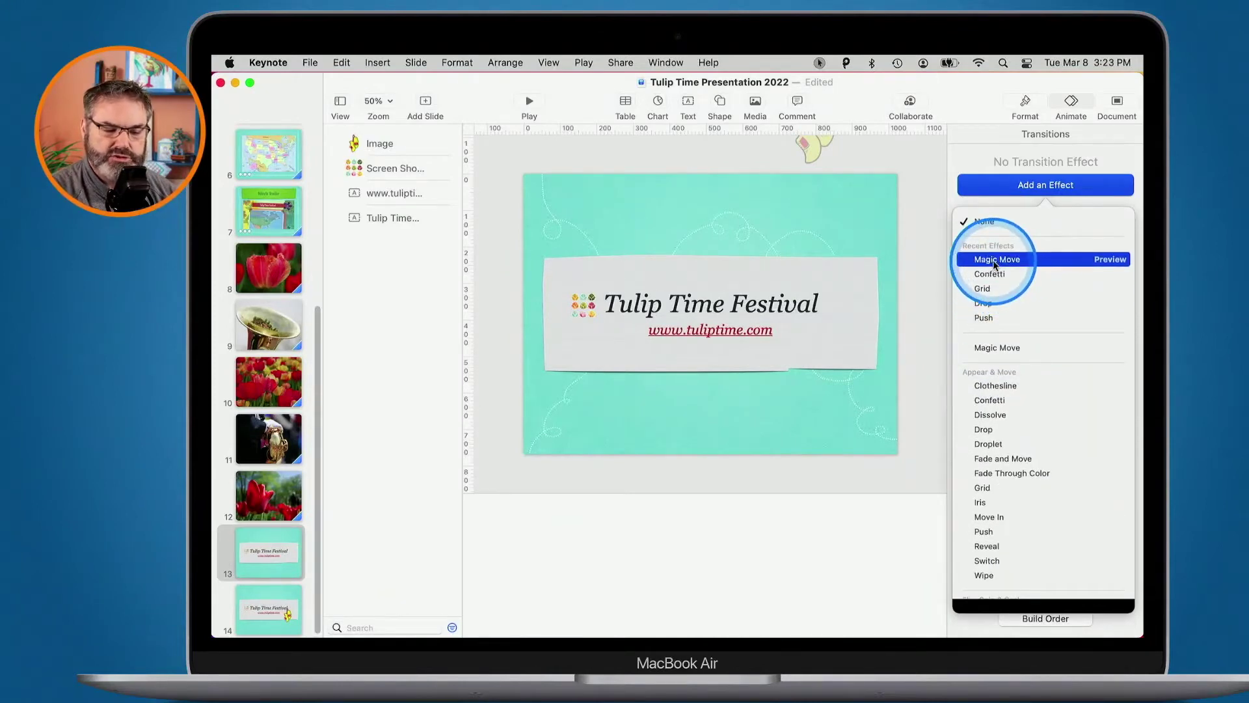
left_click(993, 260)
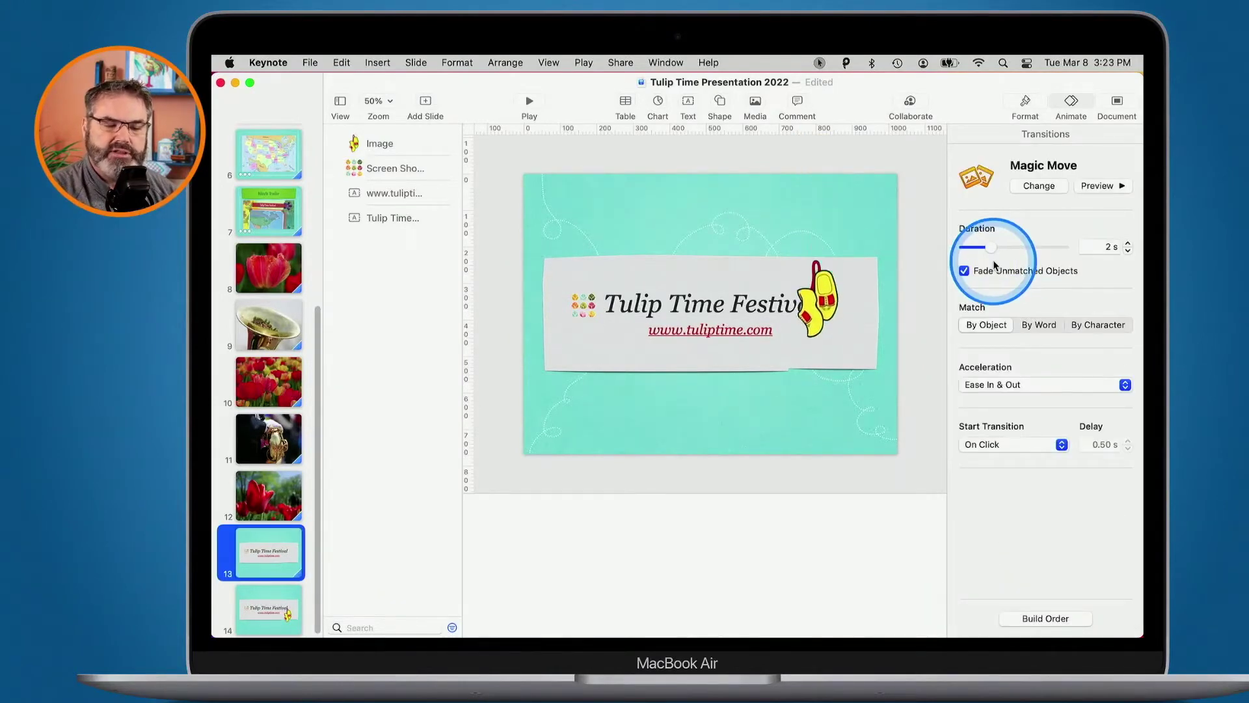
left_click(1098, 186)
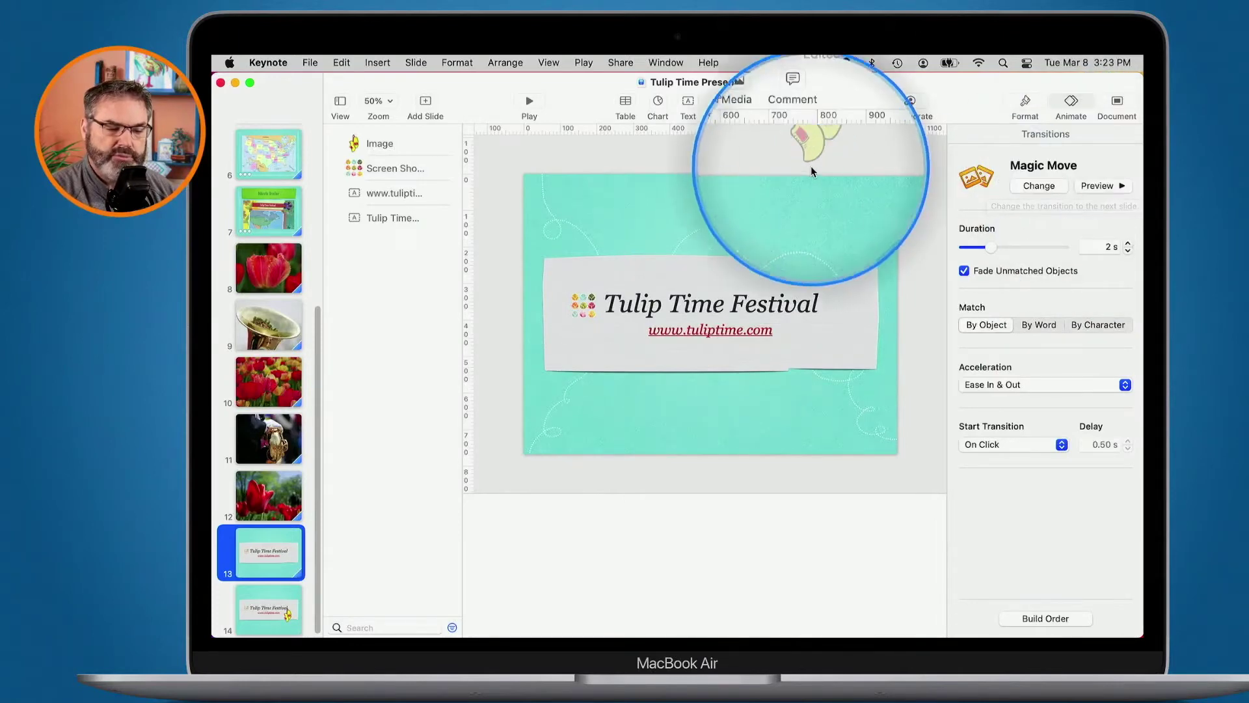
left_click(1097, 186)
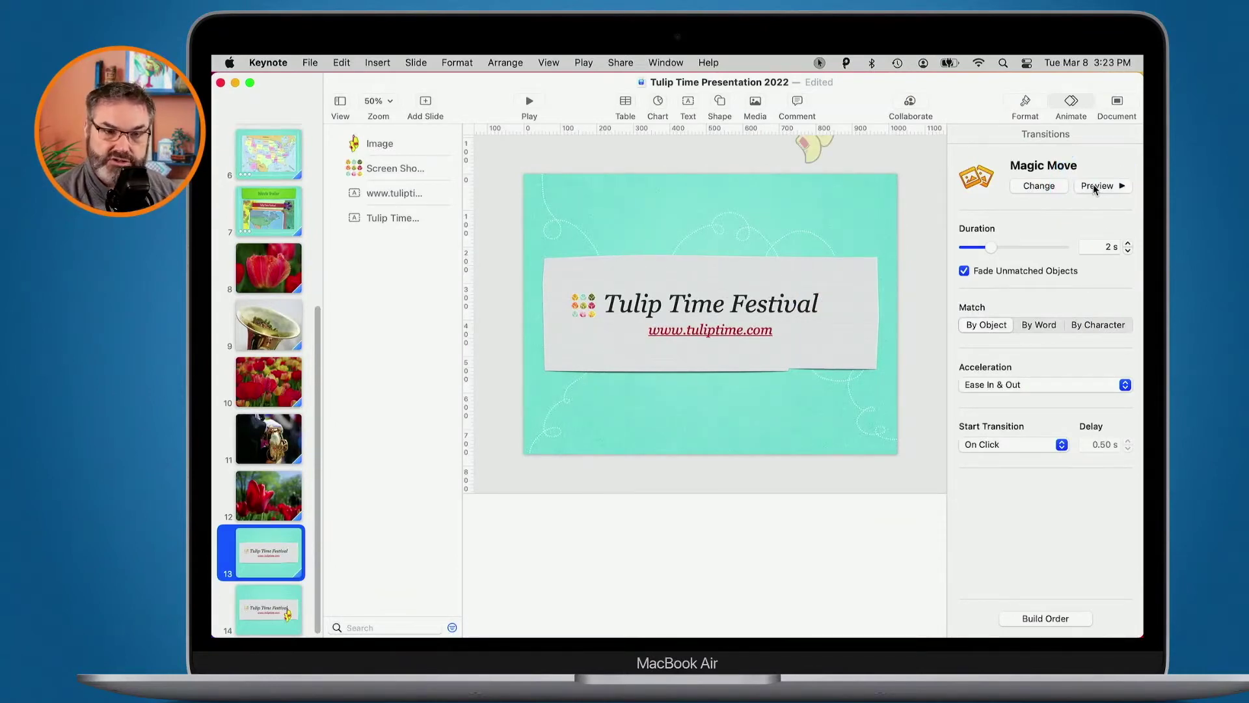
left_click(529, 102)
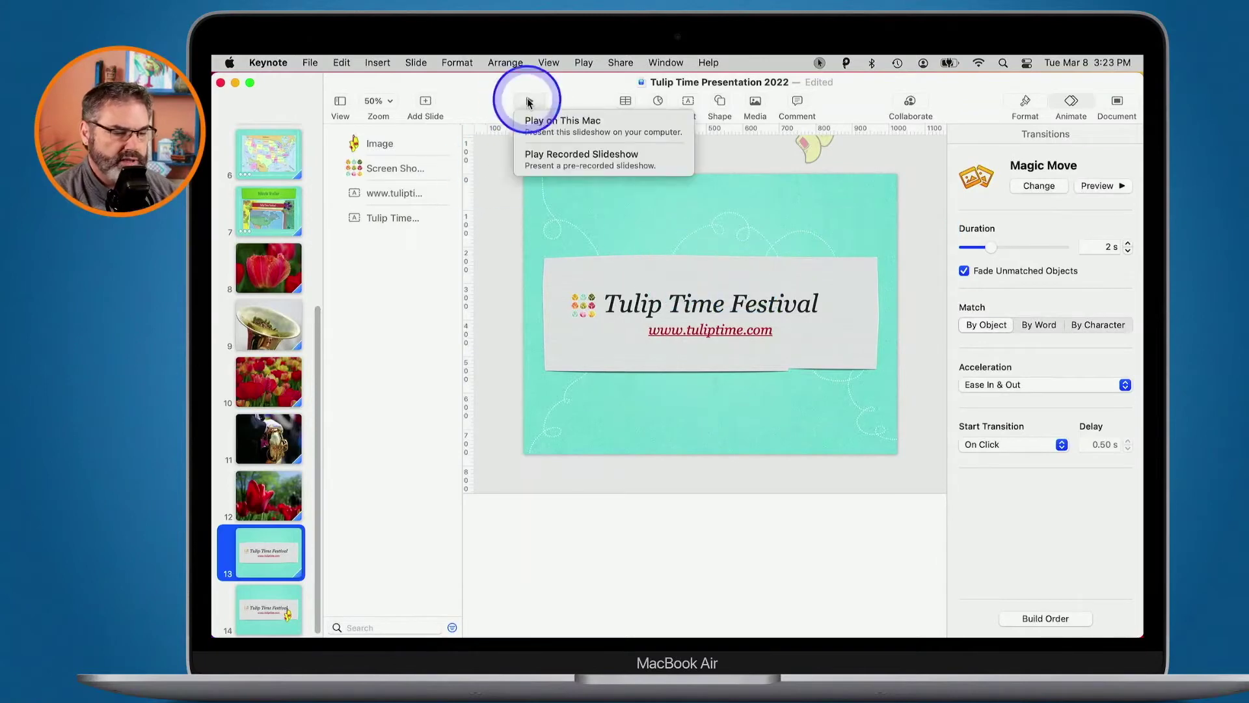
left_click(558, 122)
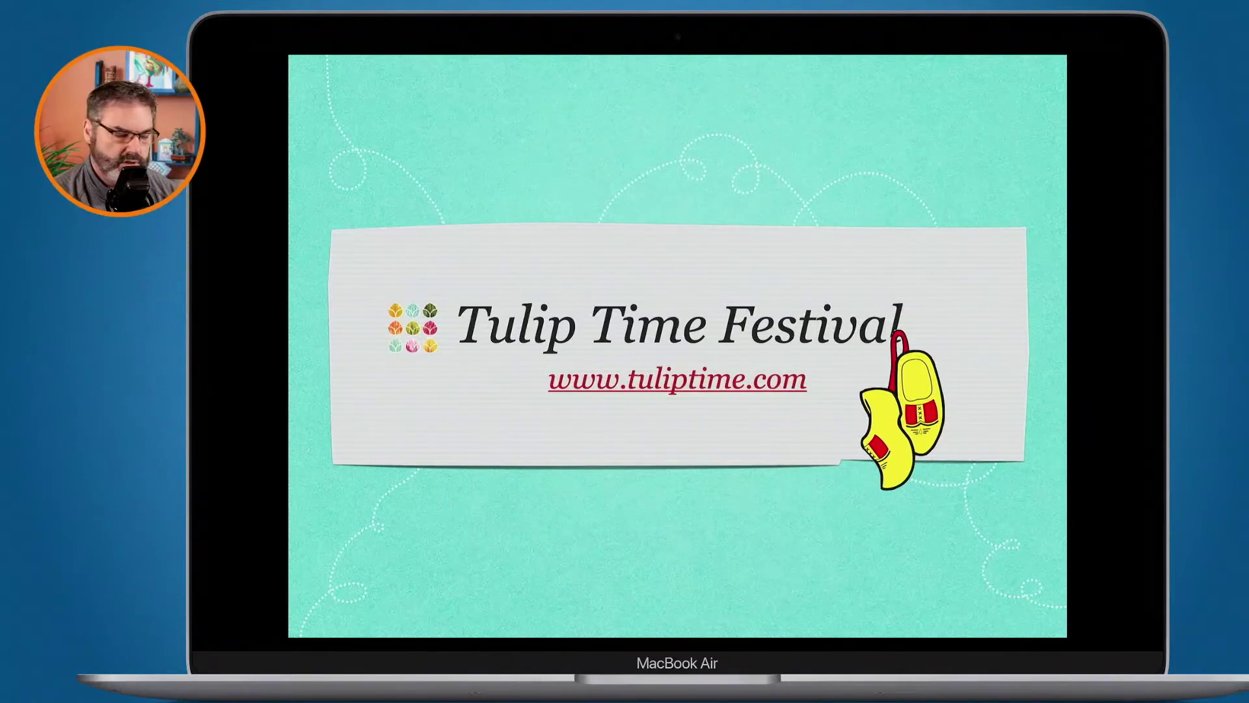
key("Escape")
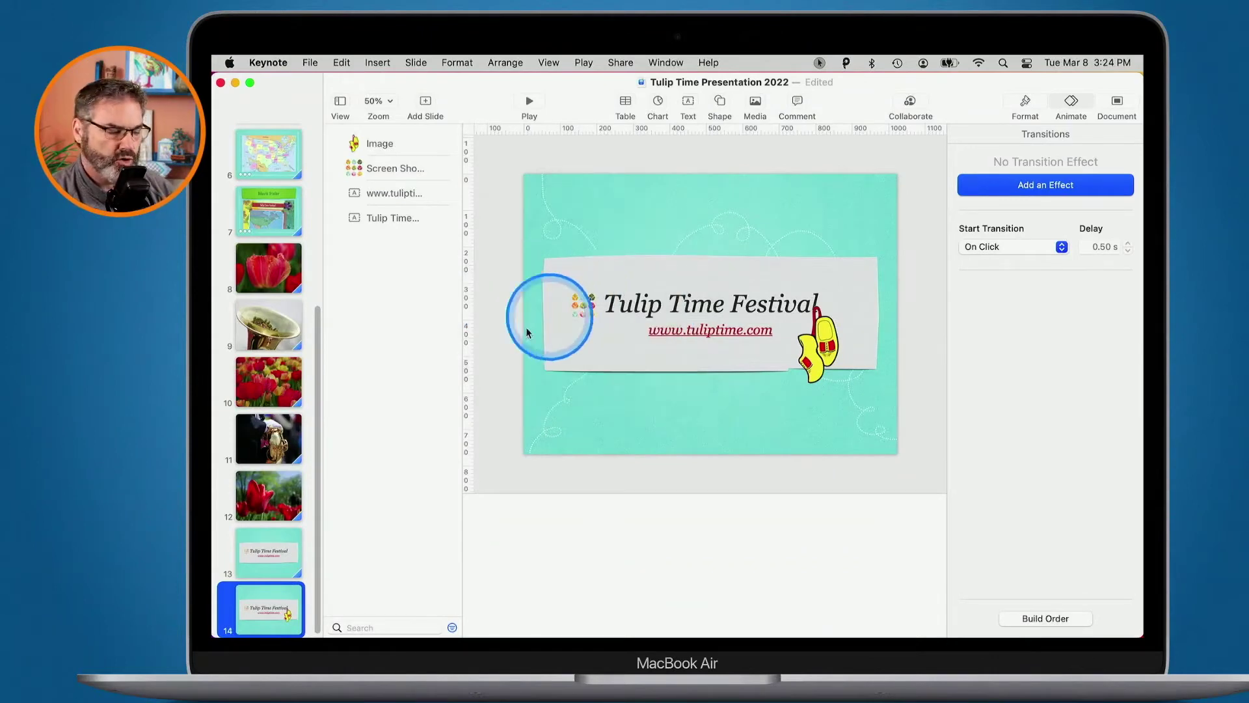
Step: On slide 13, drag the tulip logo partly off the slide's left edge beside the title banner
left_click(262, 553)
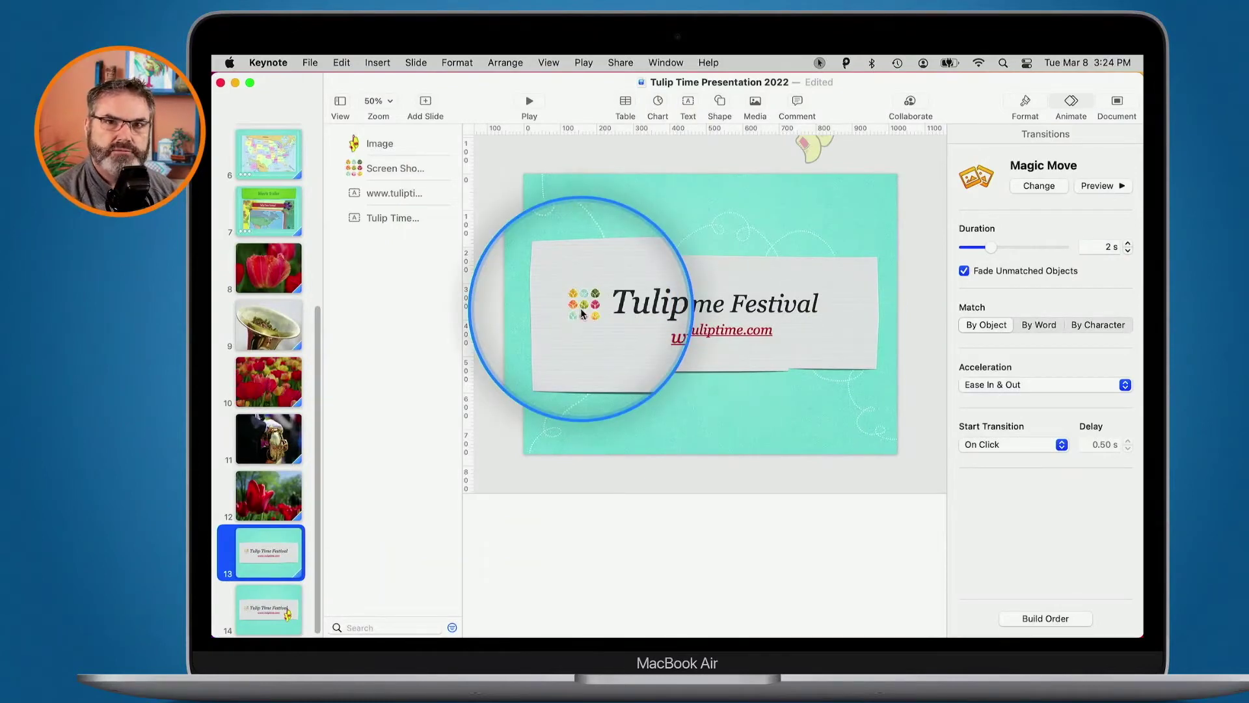
left_click_drag(582, 314, 595, 403)
left_click_drag(540, 344, 463, 309)
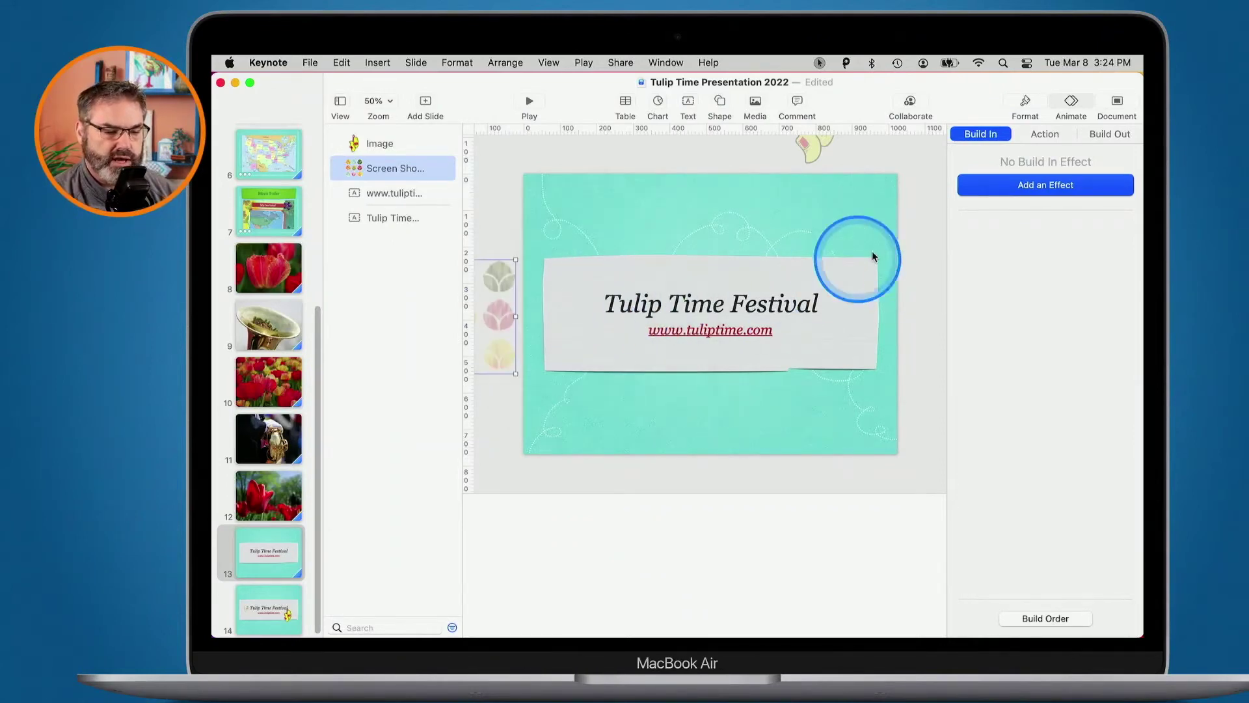
Step: Play the slideshow on this Mac to watch slide 13 morph into slide 14, then exit
left_click(530, 105)
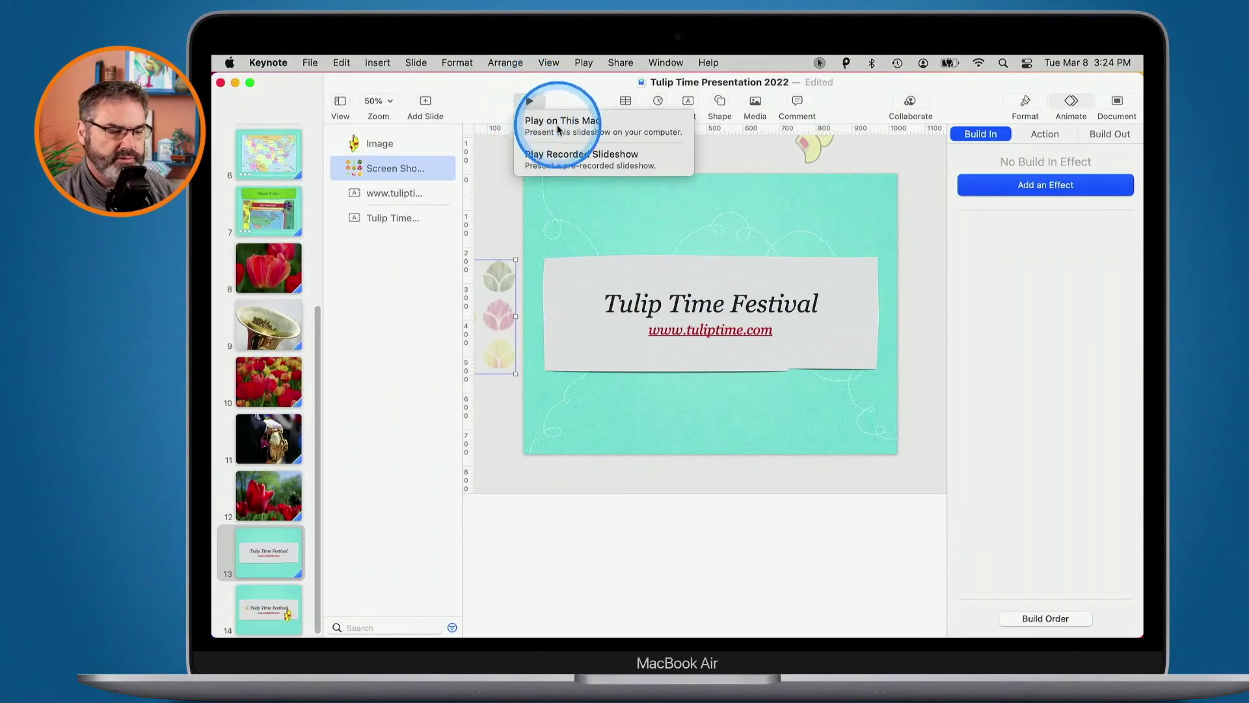
left_click(557, 122)
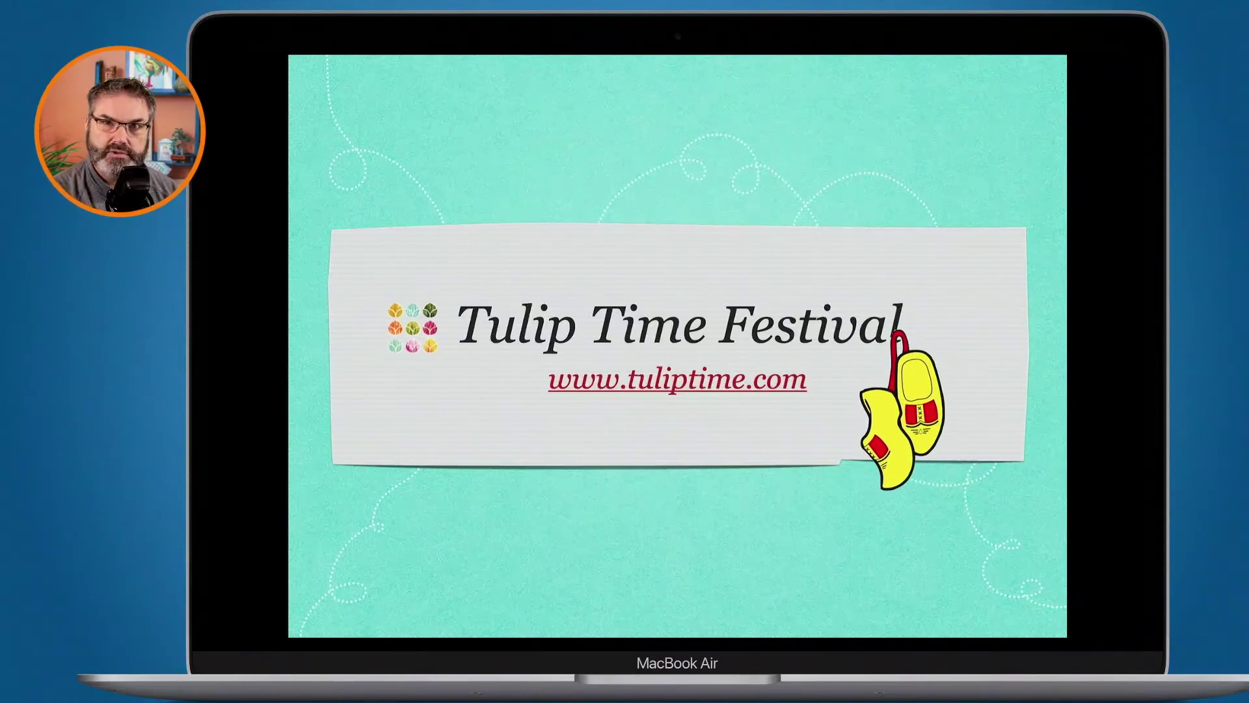
left_click(542, 116)
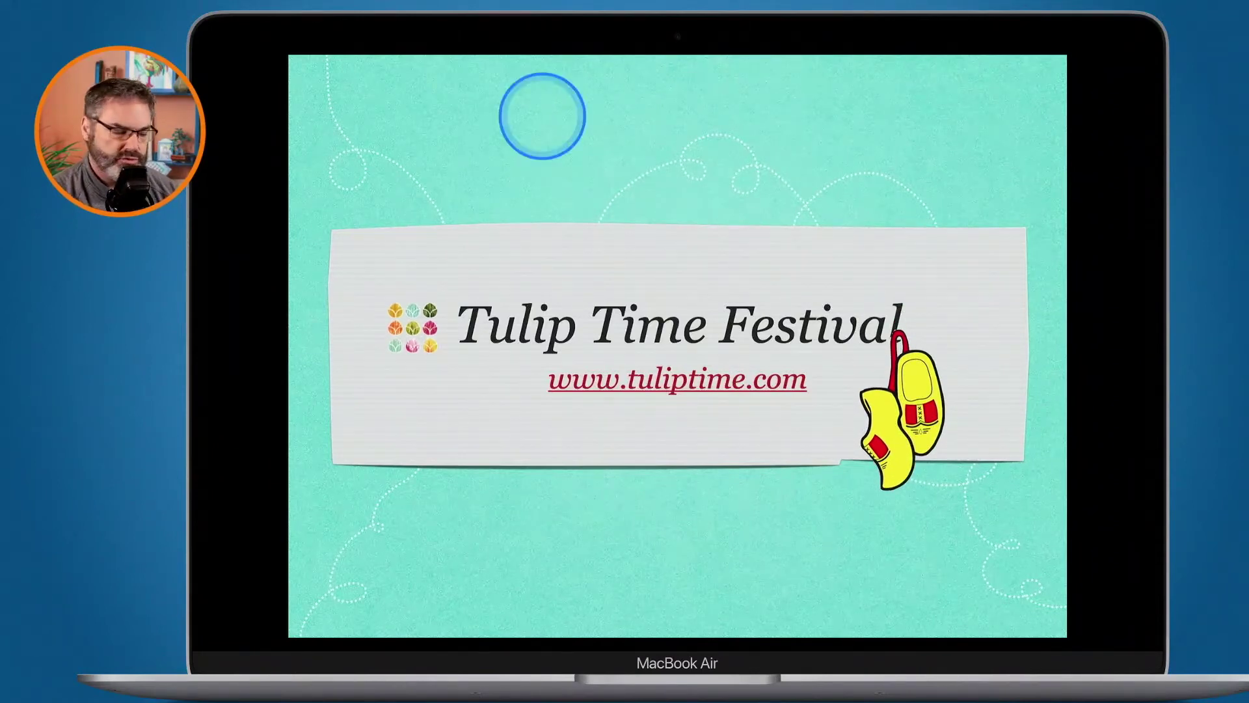
key("Escape")
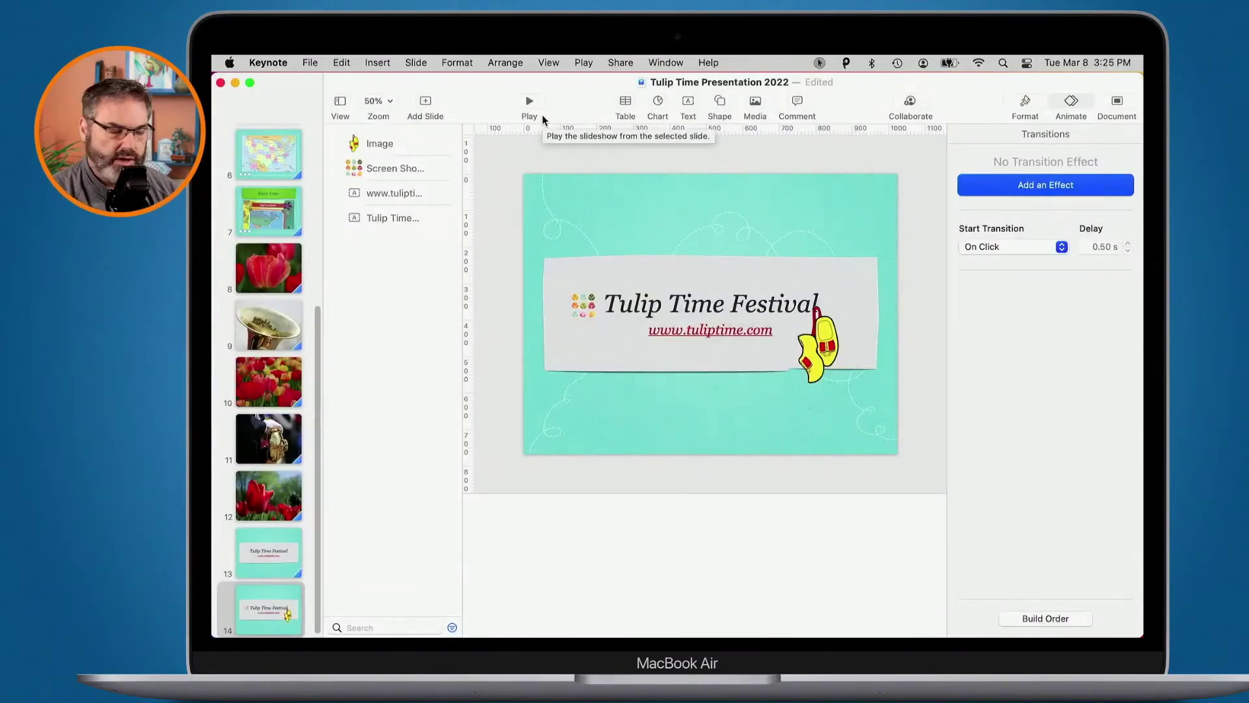
Step: Select slide 13 to show its 2 s Magic Move: fade unmatched, match by object, ease in-out
left_click(269, 554)
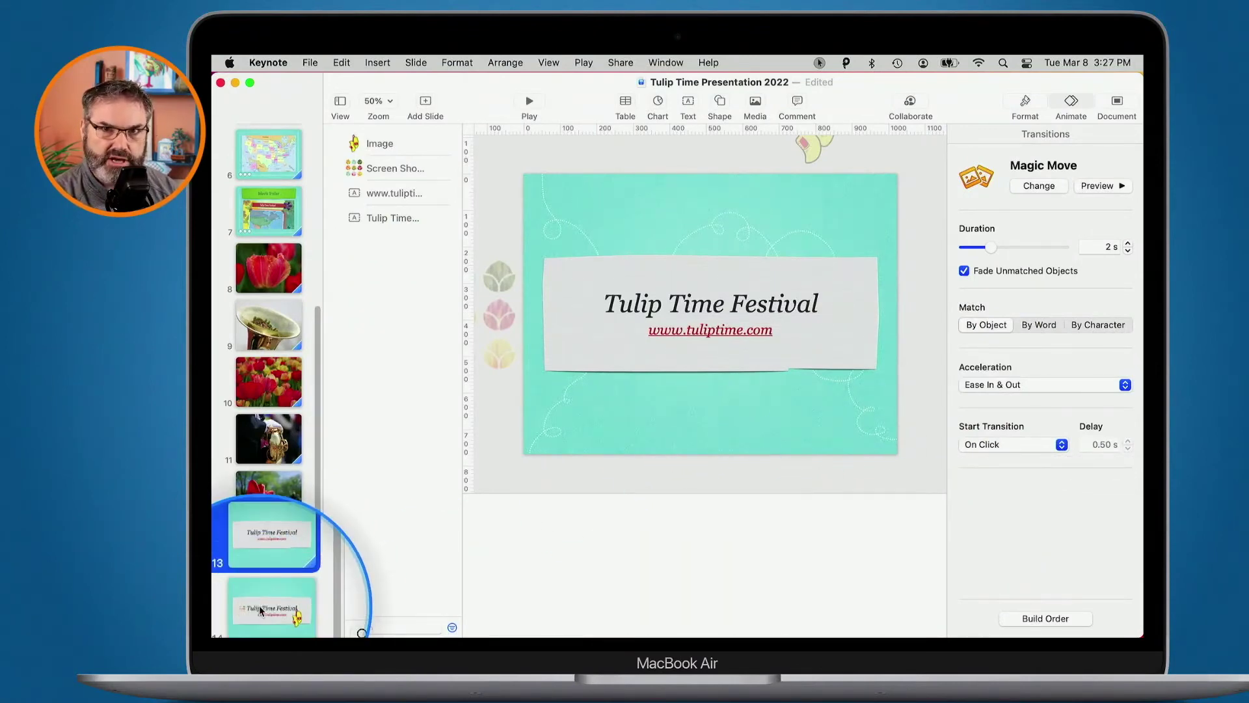
Step: Duplicate slide 14 to create slide 15
left_click(258, 605)
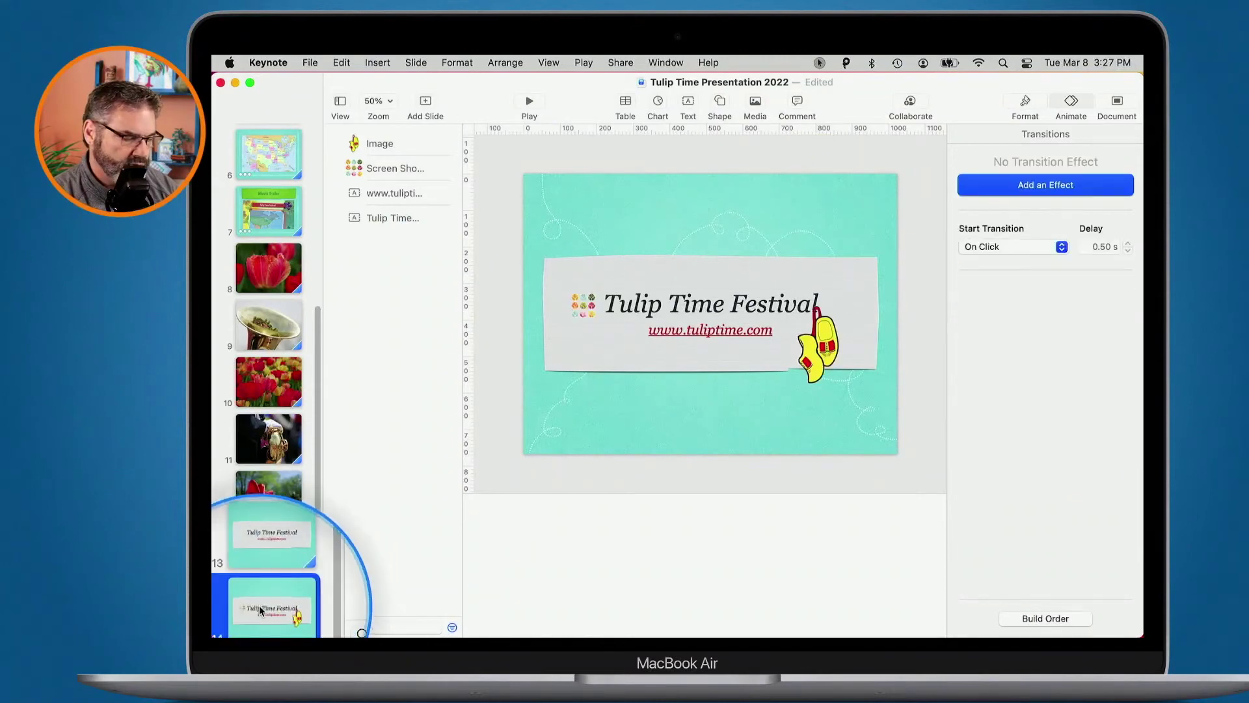
right_click(259, 605)
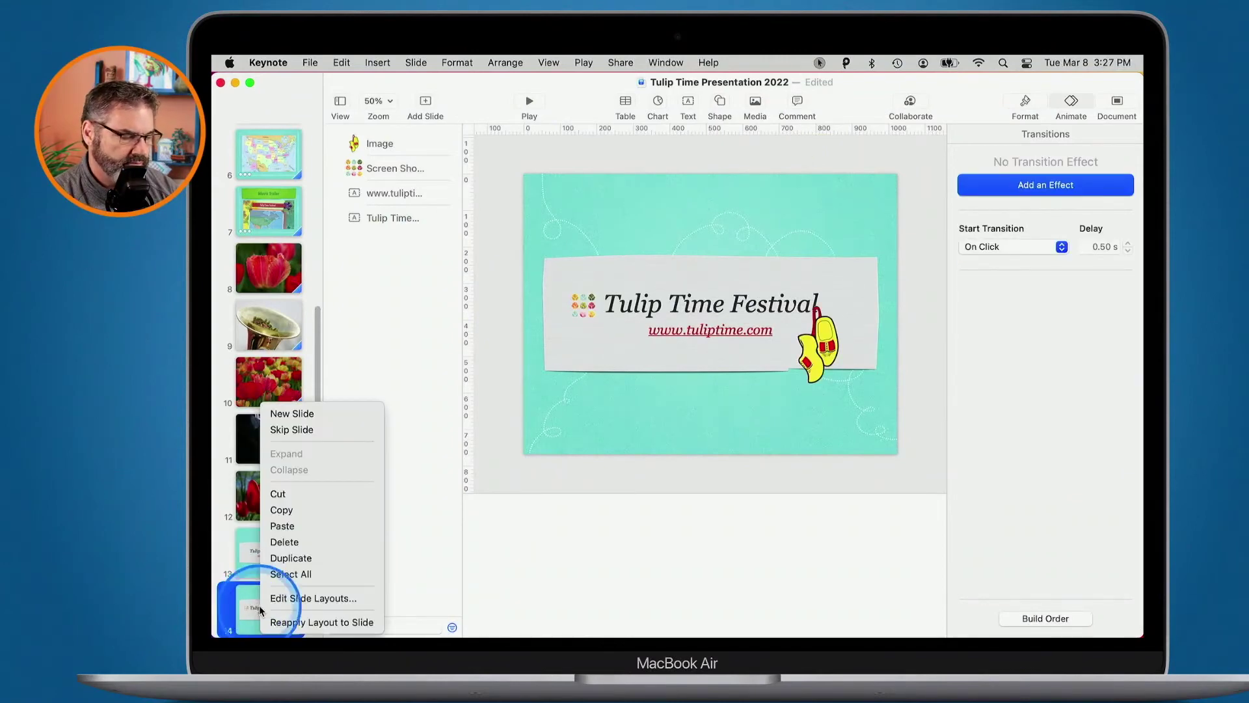
left_click(292, 558)
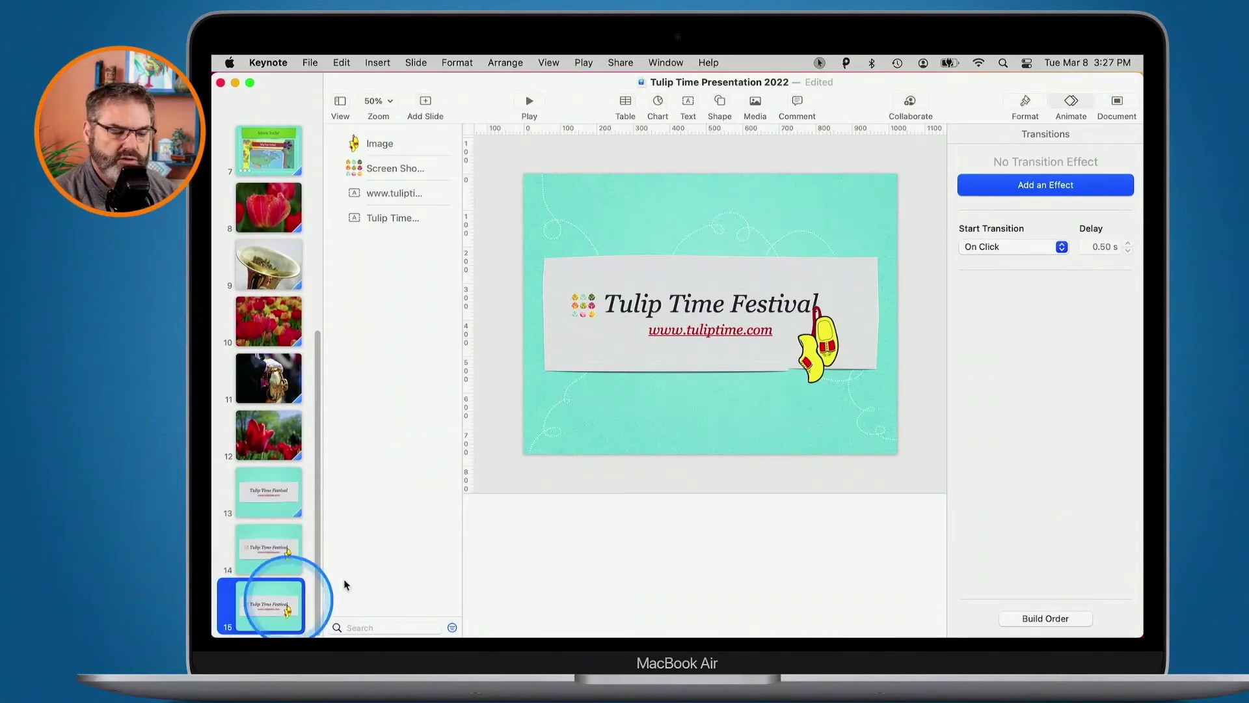
Step: On slide 15, move the clogs left of the title and the tulip logo beside the web address
left_click(583, 310)
left_click_drag(582, 311, 756, 372)
left_click_drag(794, 334, 566, 321)
left_click_drag(759, 366, 818, 341)
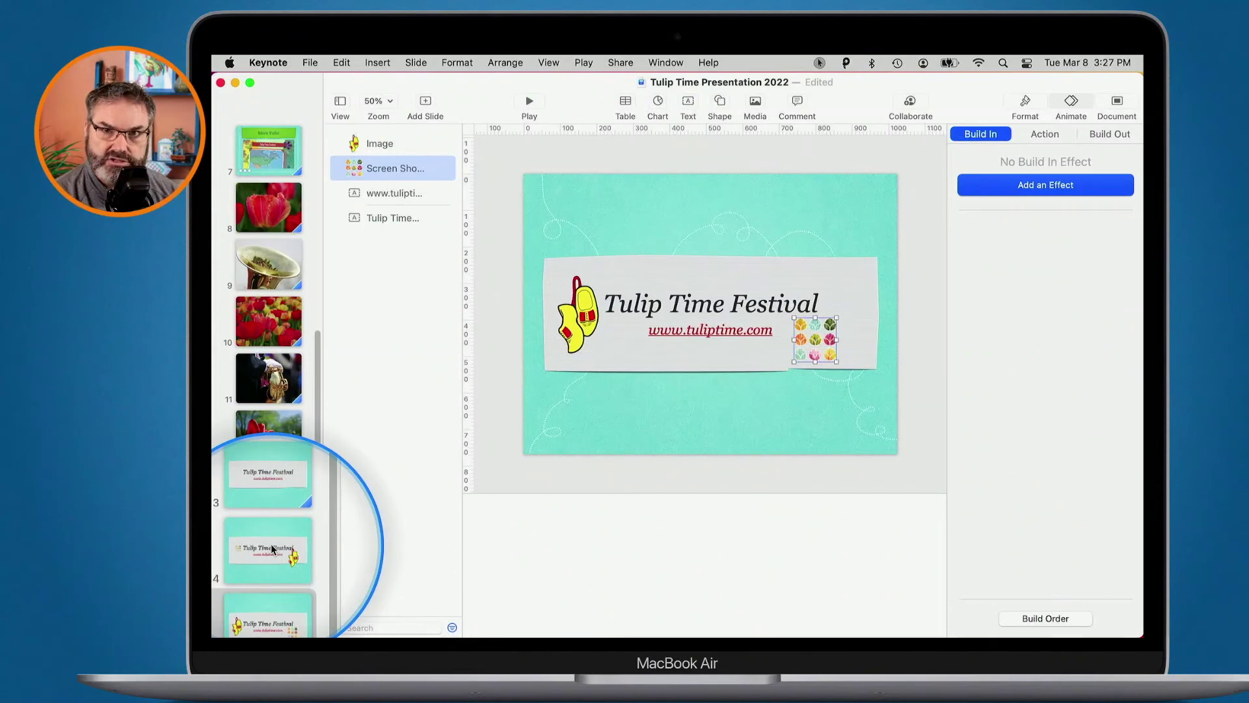
Step: Give slide 14 a Magic Move transition into slide 15, then reselect slide 13
left_click(269, 547)
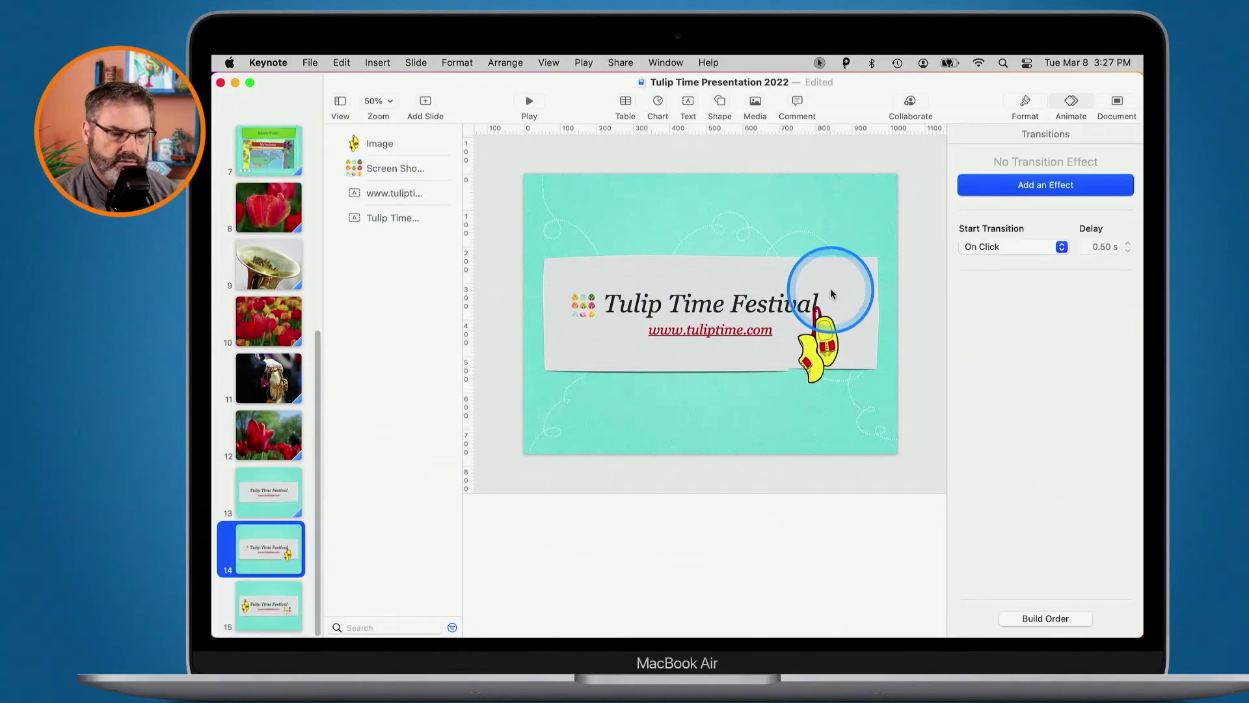
left_click(1037, 188)
left_click(996, 256)
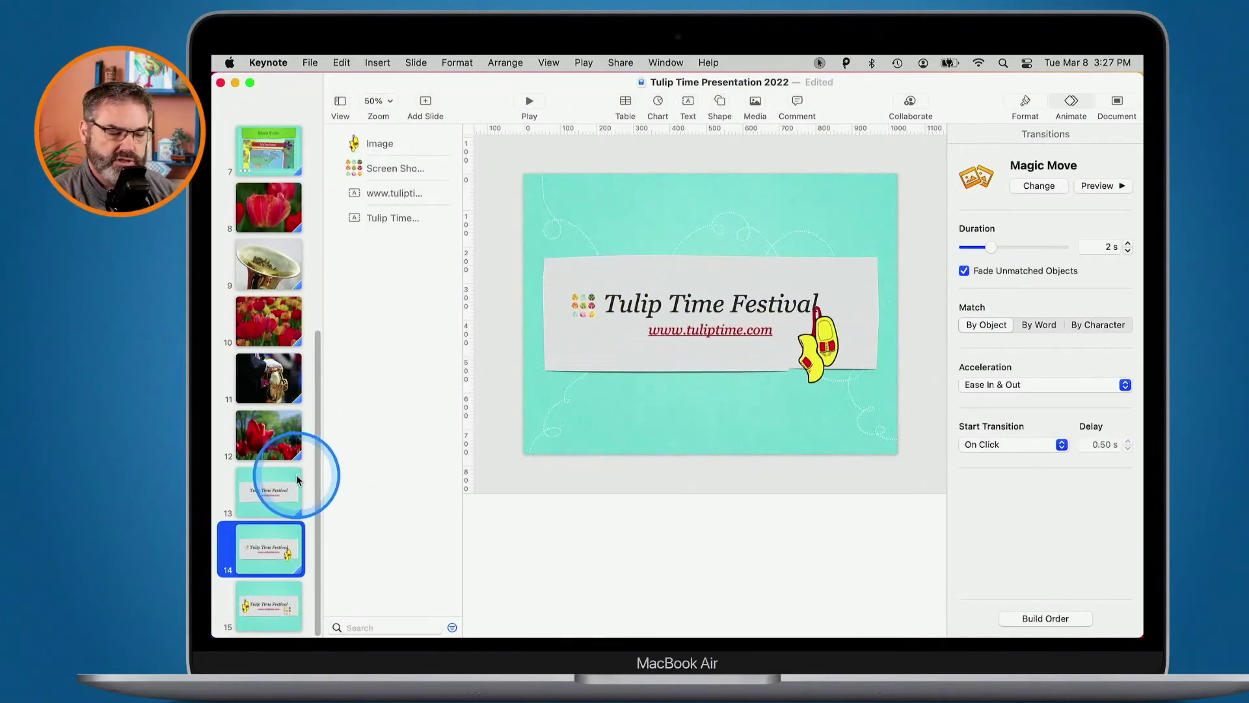
left_click(281, 489)
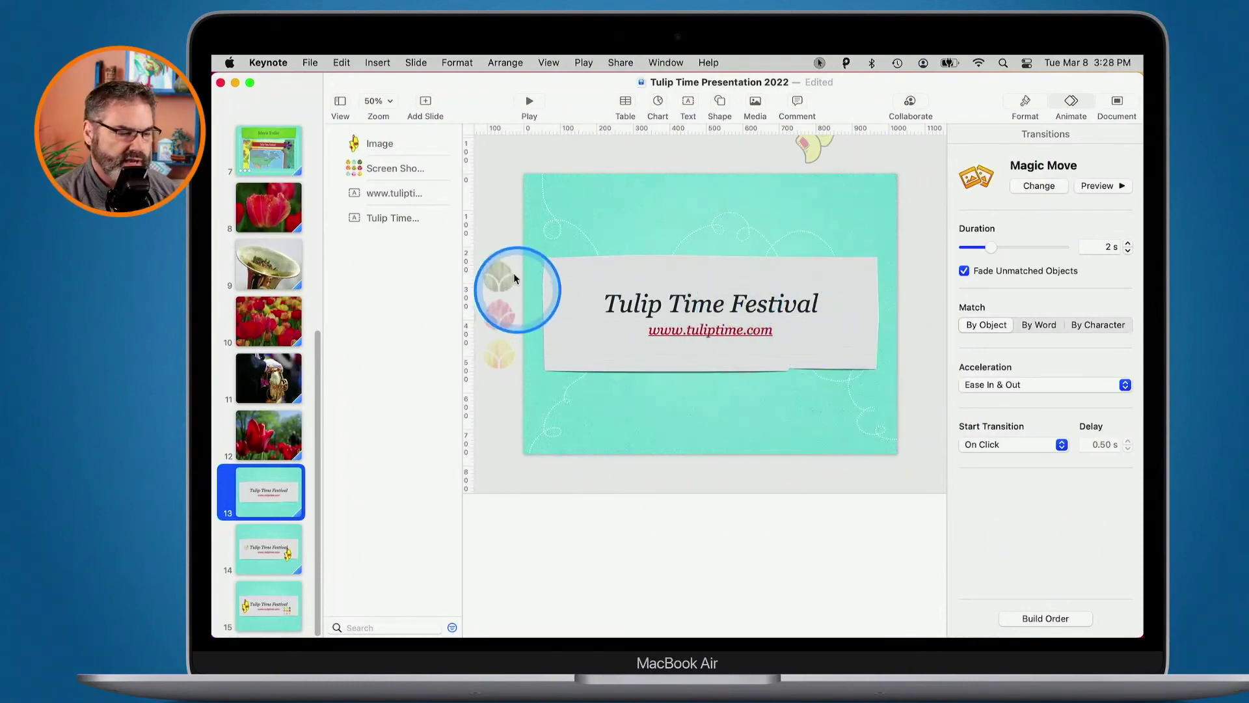
Step: Play the slideshow from slide 13 through 15 to watch both Magic Moves, then exit
left_click(529, 104)
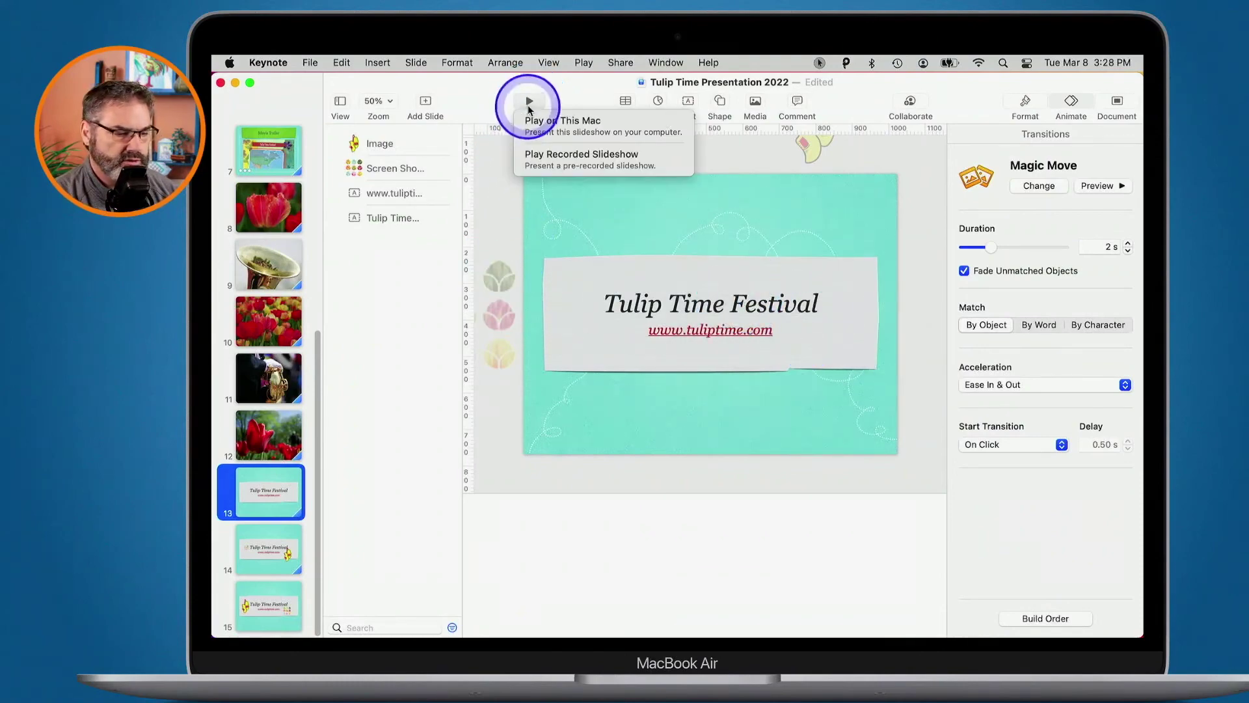
left_click(558, 122)
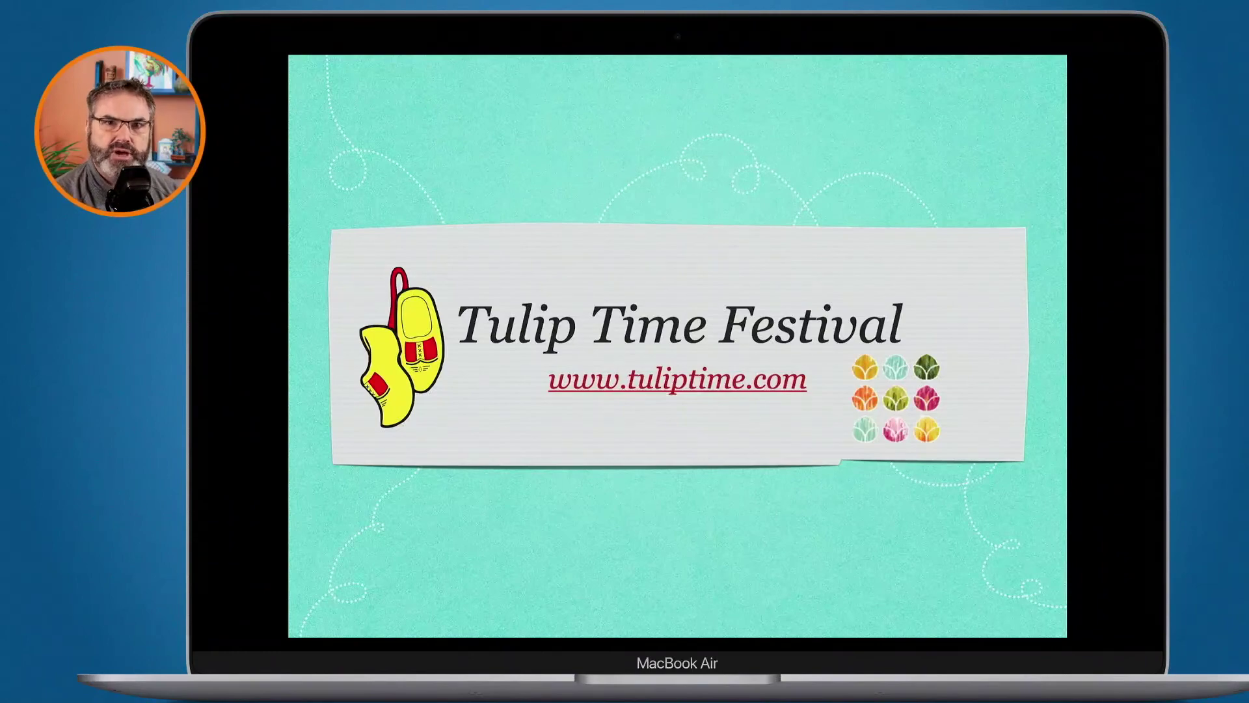
key("Escape")
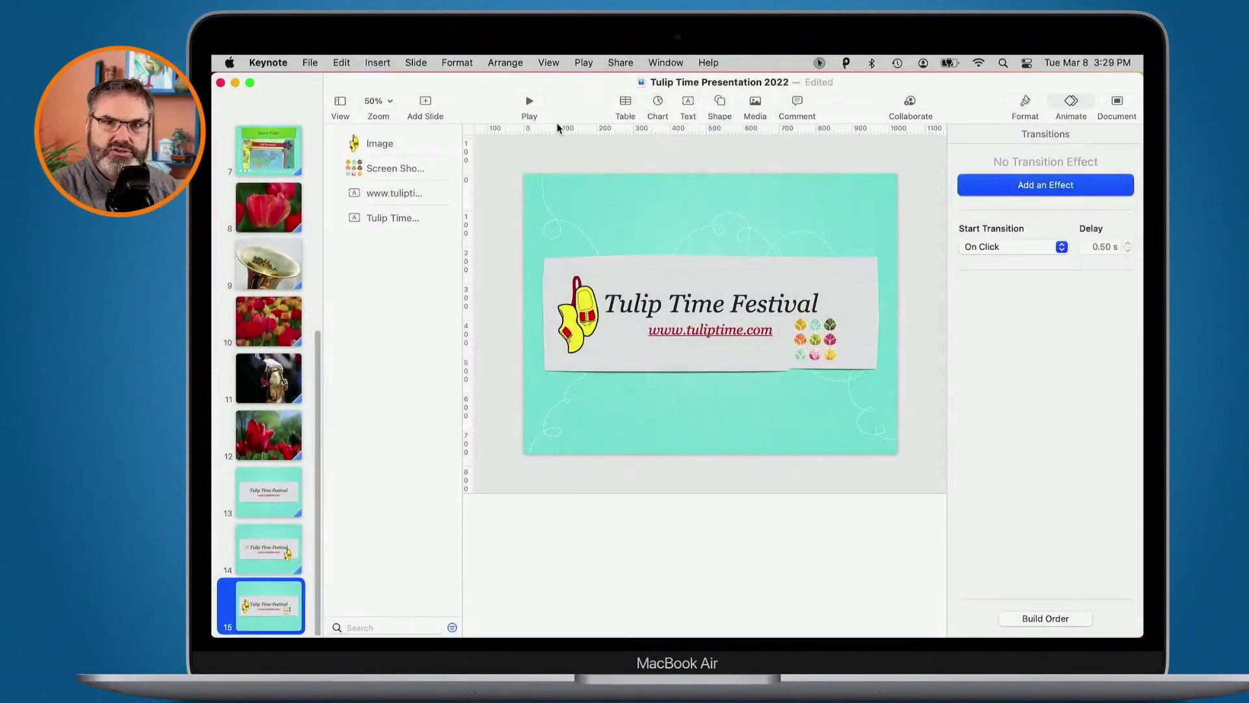